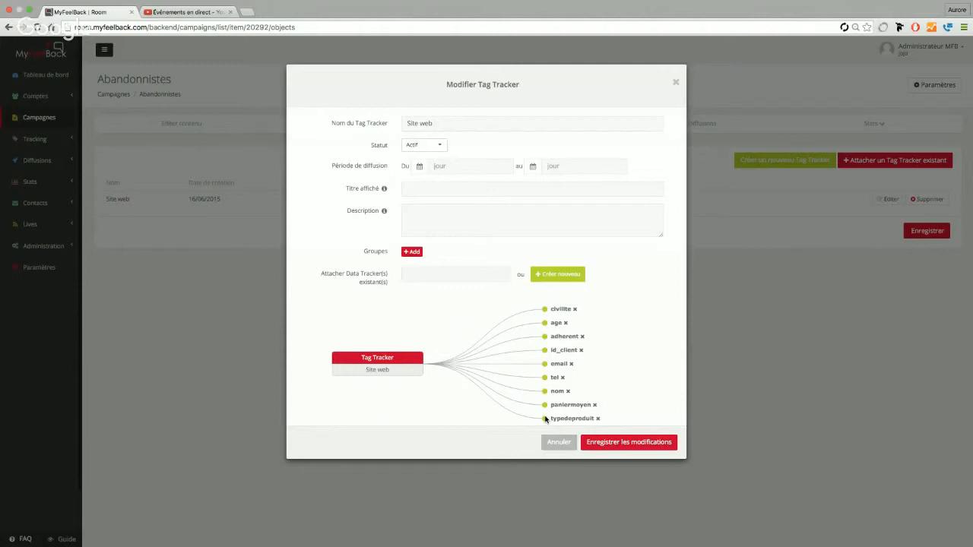
Detach the civilite data tracker from the Site web Tag Tracker, reattach it, and close the dialog without saving
left_click(576, 310)
left_click(450, 276)
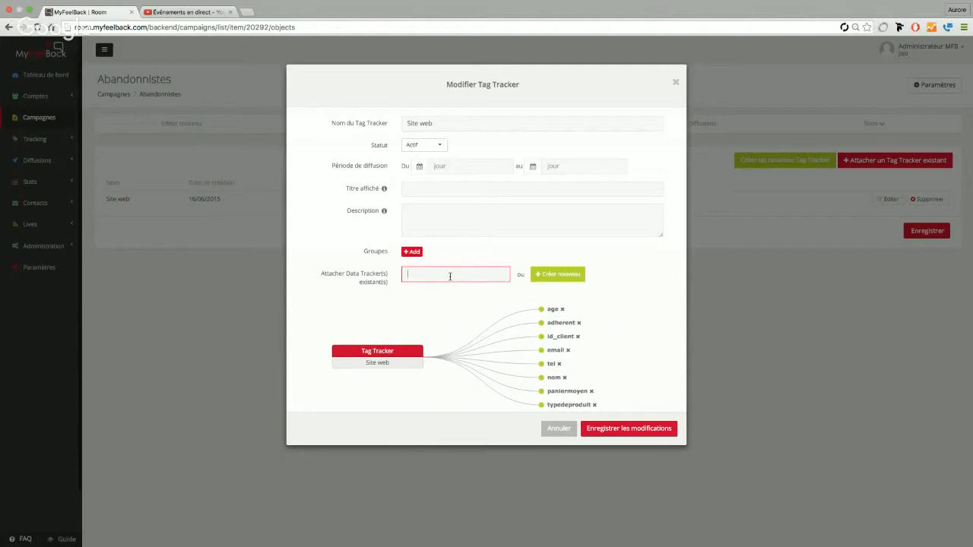
type("civi")
left_click(439, 292)
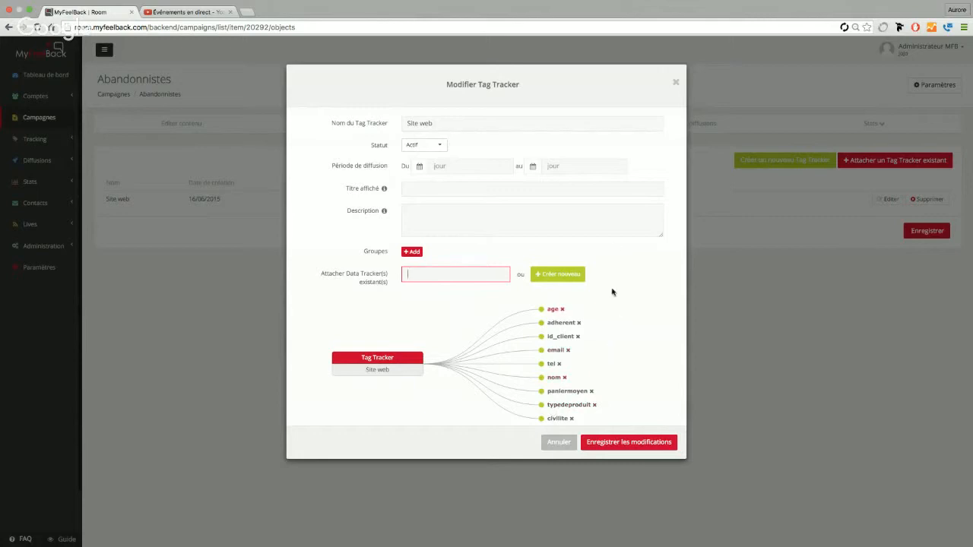
left_click(677, 84)
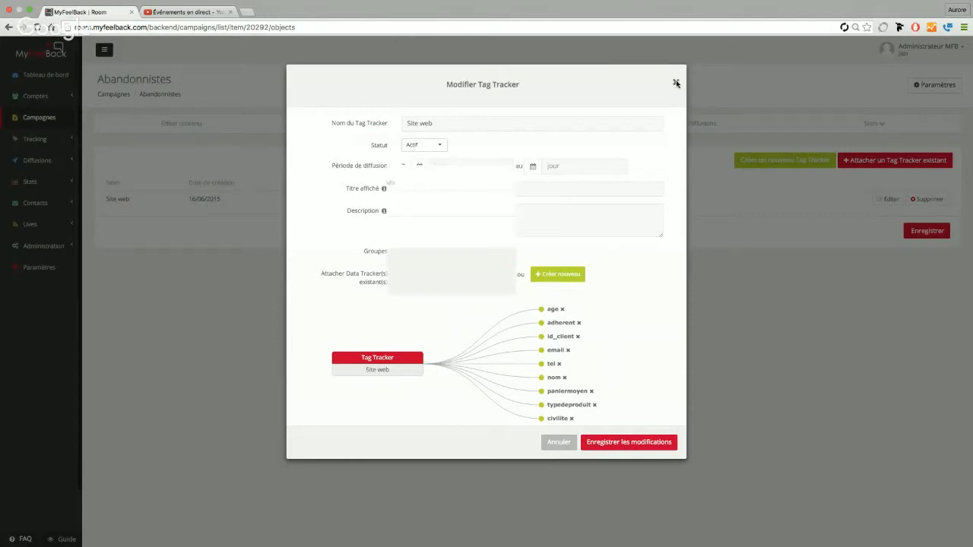
Leave the campaign without saving and show the trigger tag code (Tag de déclenchement) in the account settings
left_click(40, 269)
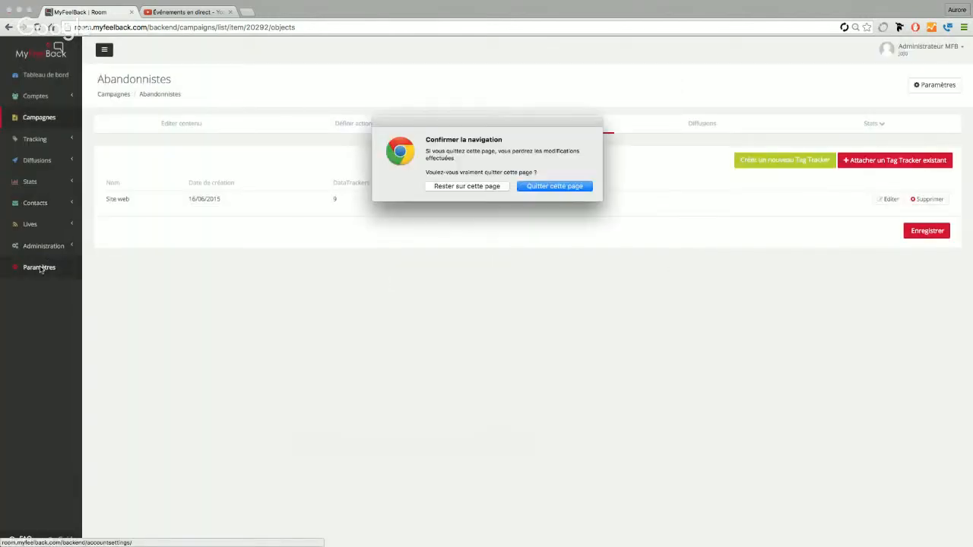
left_click(526, 186)
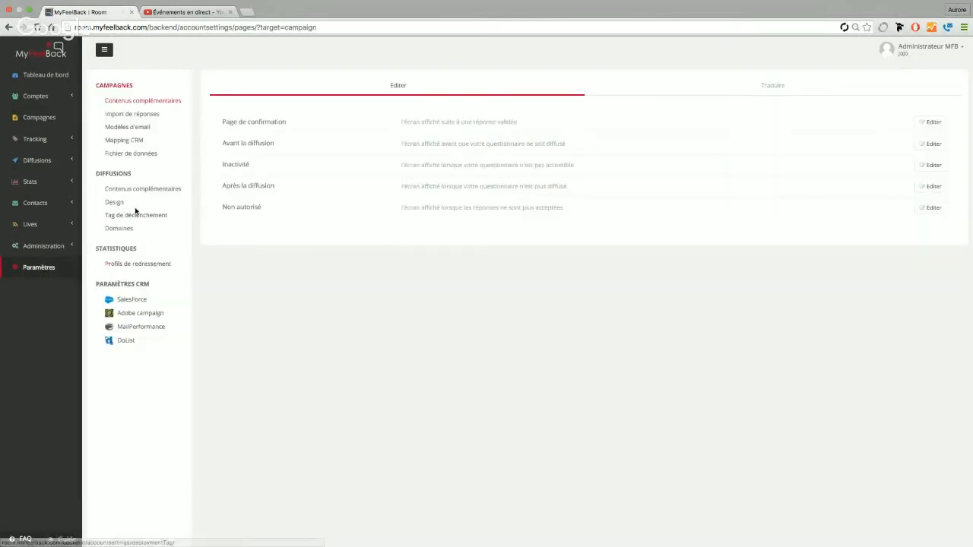
left_click(140, 220)
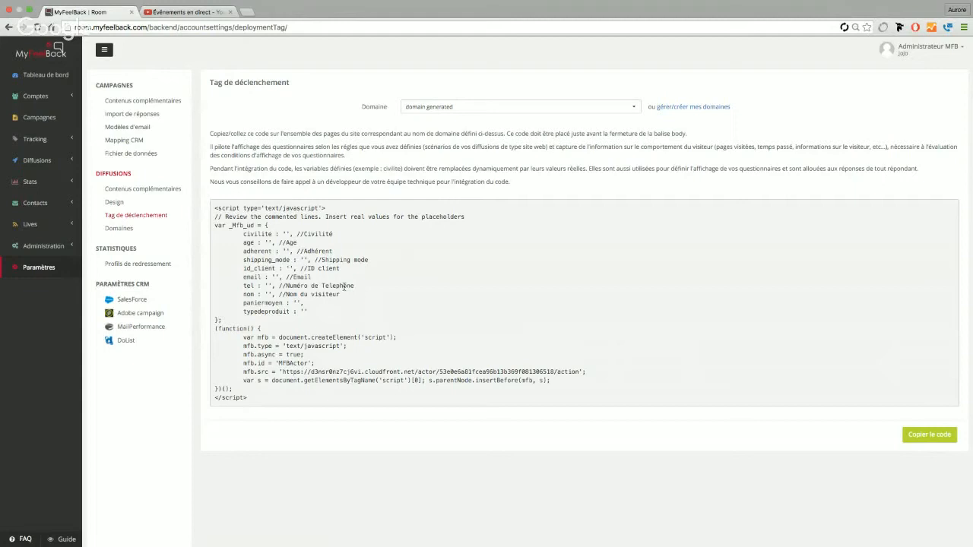
Open the list of all diffusions and search it for "aban"
left_click(54, 167)
left_click(43, 181)
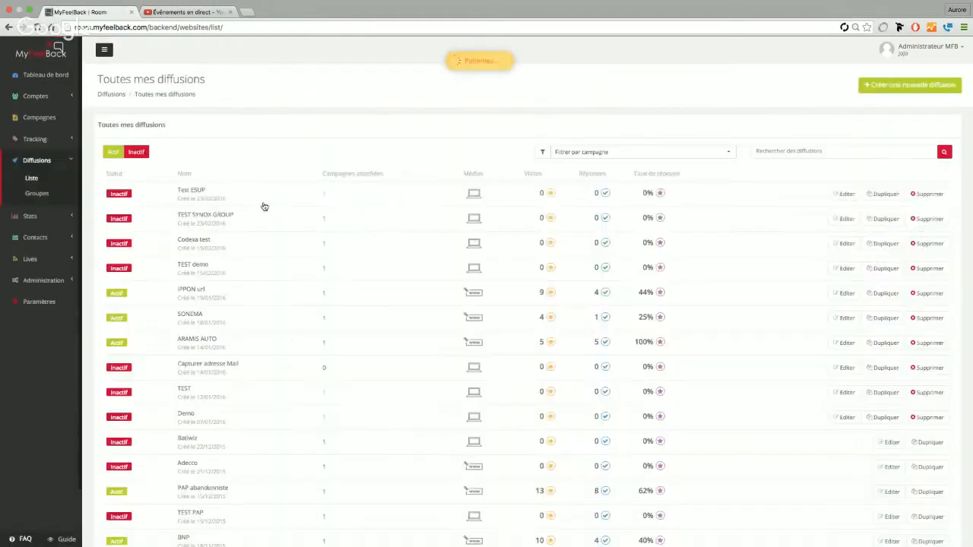
left_click(776, 151)
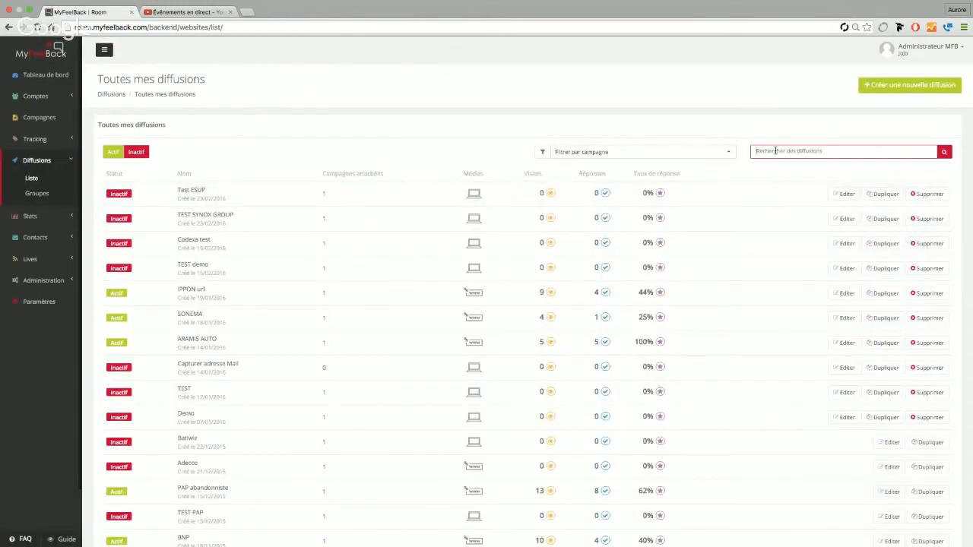
type("aban")
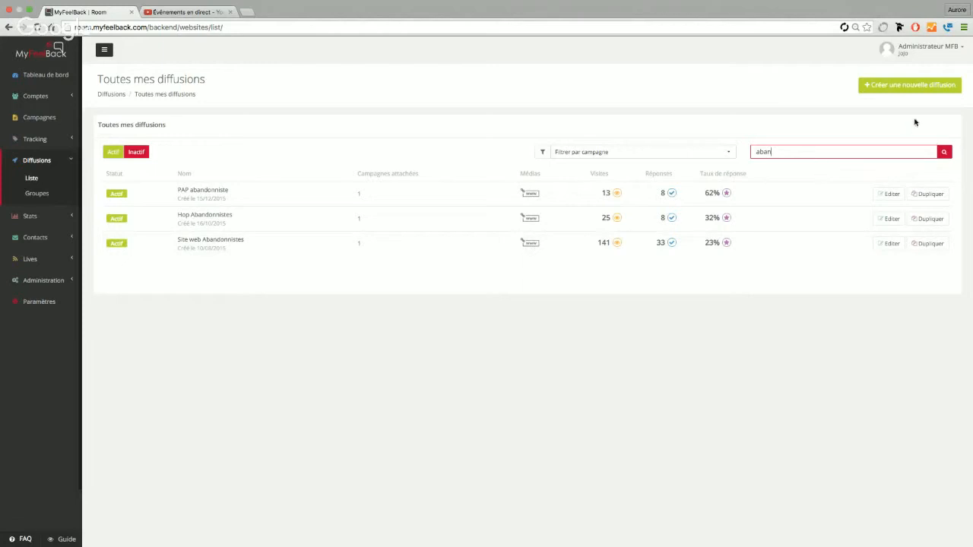
Create a new diffusion of type Site web and choose the Abandonnistes campaign to deploy
left_click(879, 84)
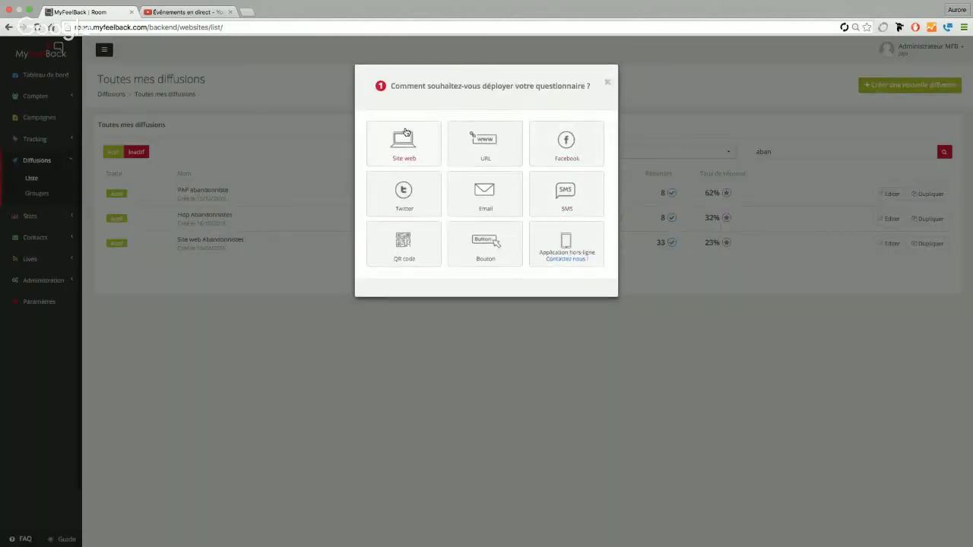
left_click(403, 132)
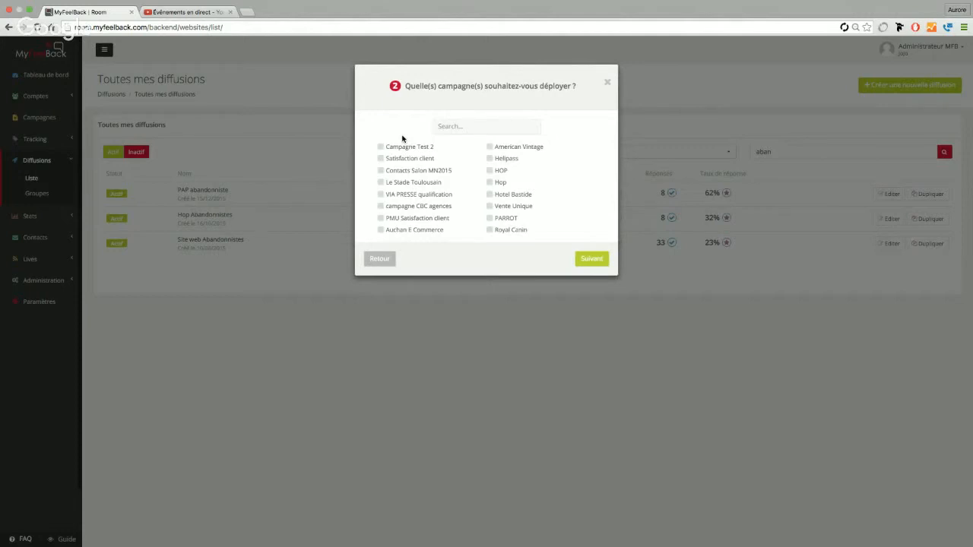
left_click(479, 128)
type("ab")
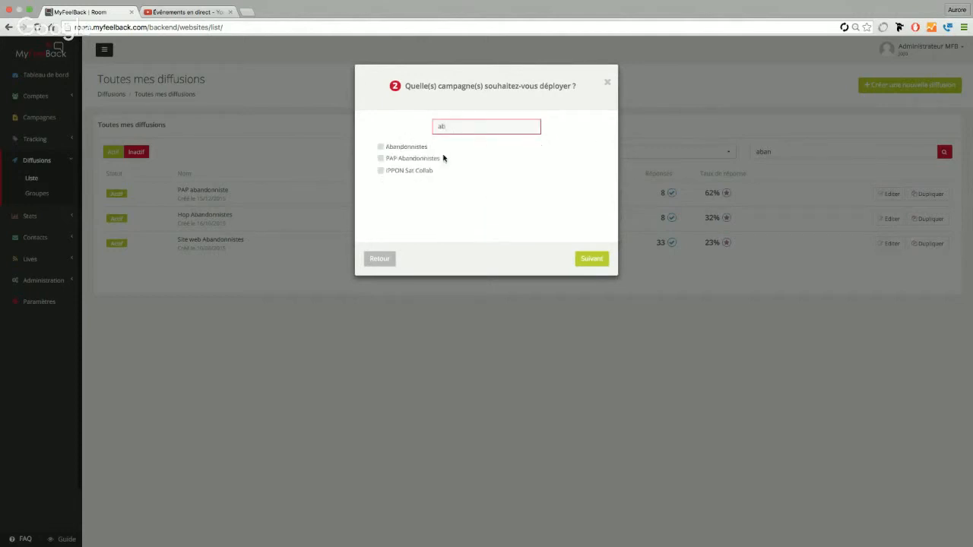
left_click(401, 147)
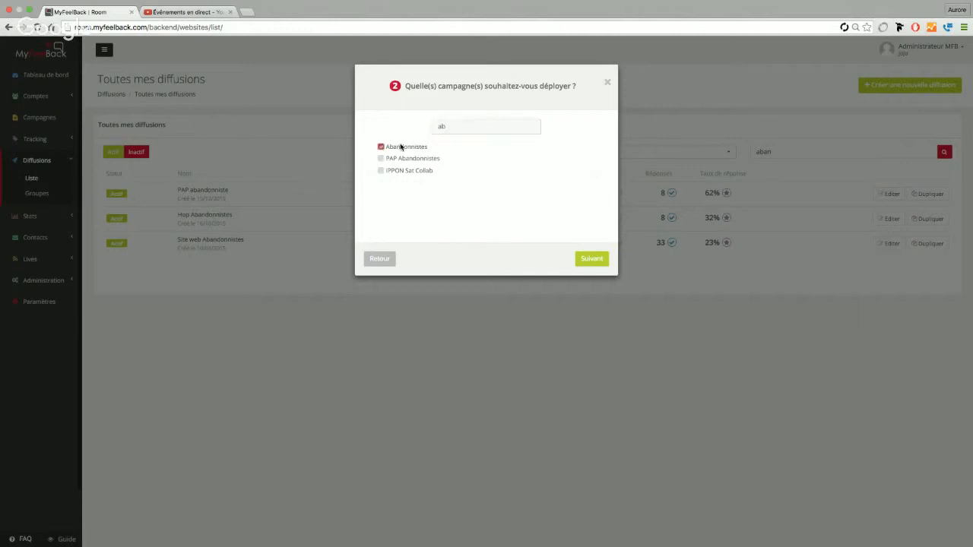
left_click(597, 259)
Save the new diffusion under the title "demo" and confirm that its site tag is in place
left_click(486, 125)
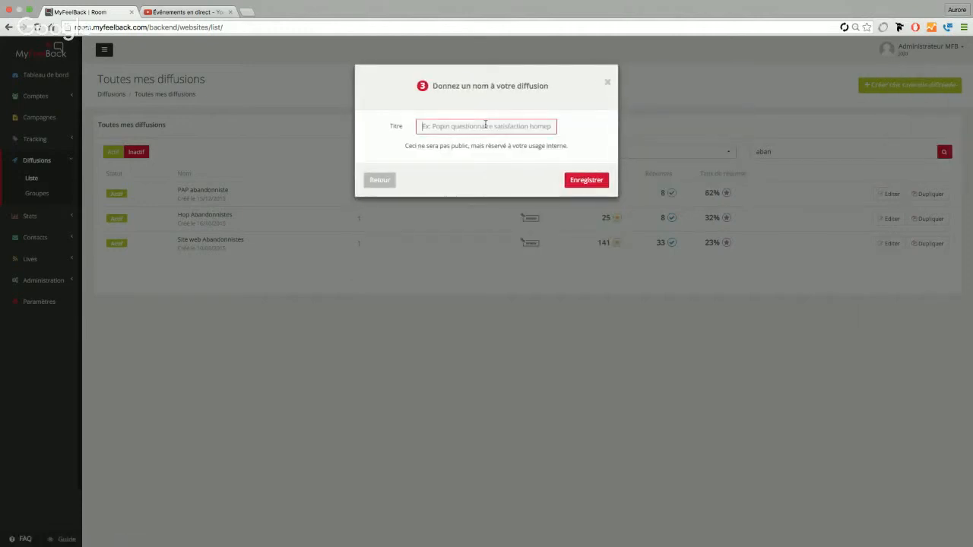
type("demo")
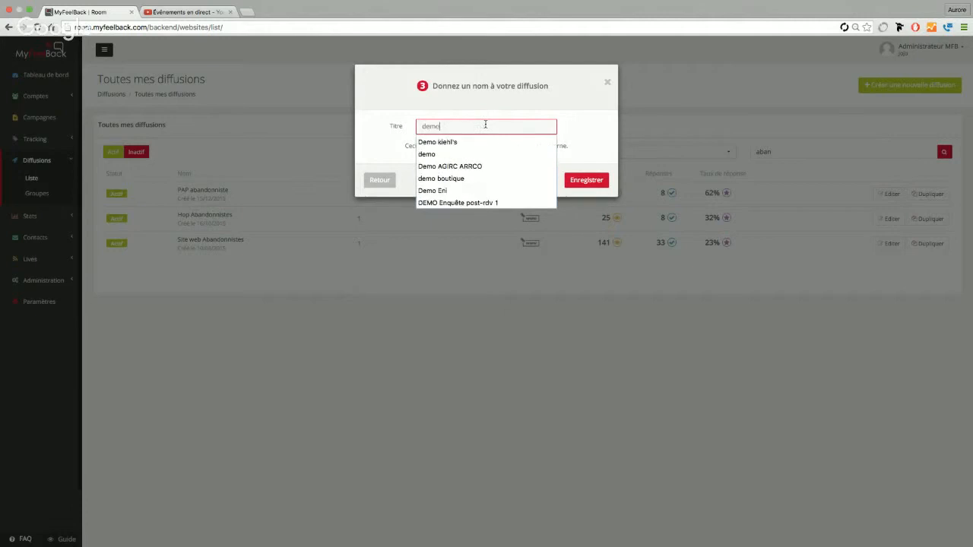
left_click(585, 124)
left_click(575, 179)
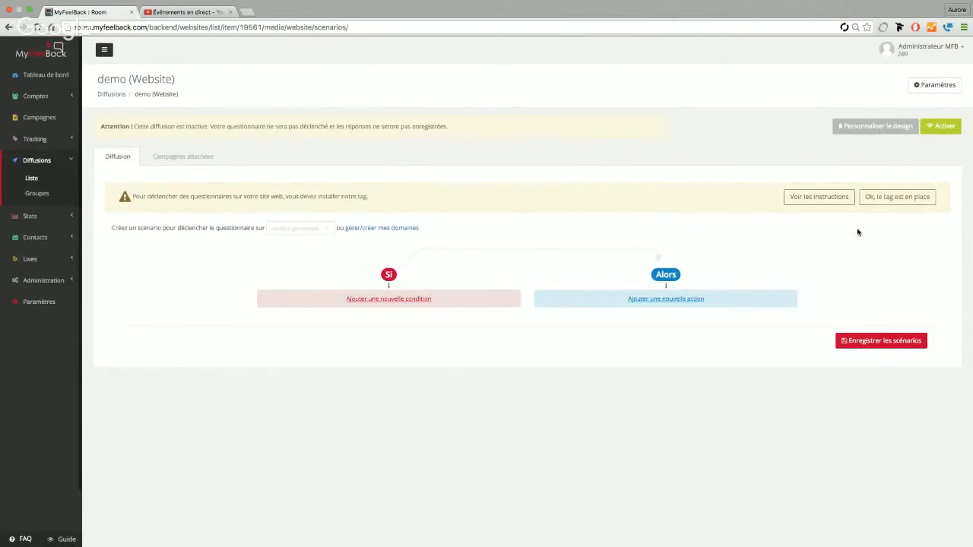
left_click(891, 200)
left_click(880, 202)
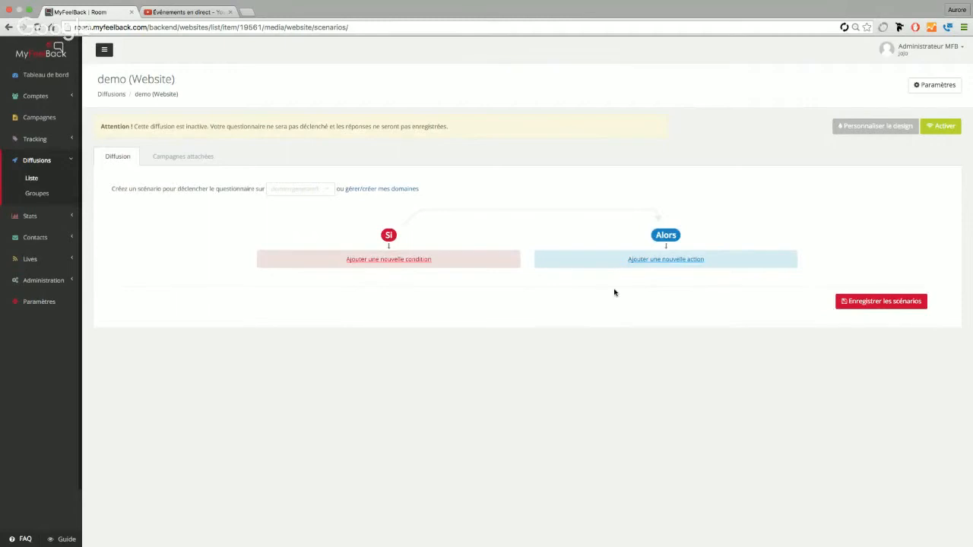
Add an Aléatoire condition to the scenario with source Visite and a probability of 1 in 10
left_click(393, 259)
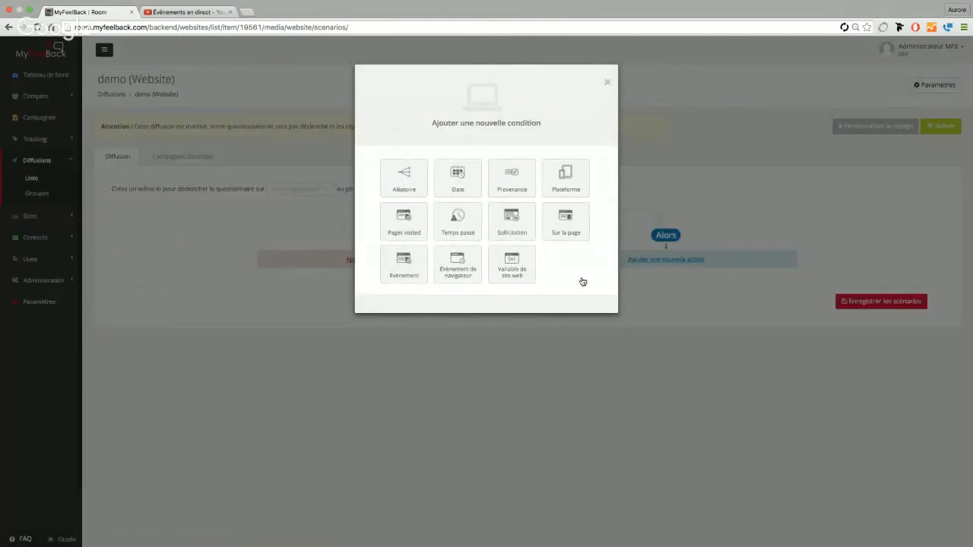
left_click(416, 188)
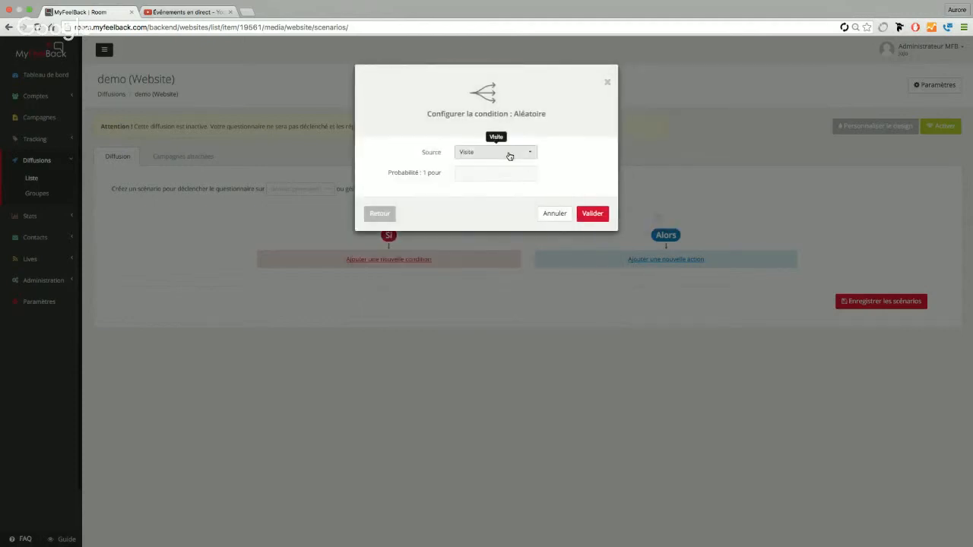
left_click(510, 155)
left_click(506, 165)
left_click(499, 169)
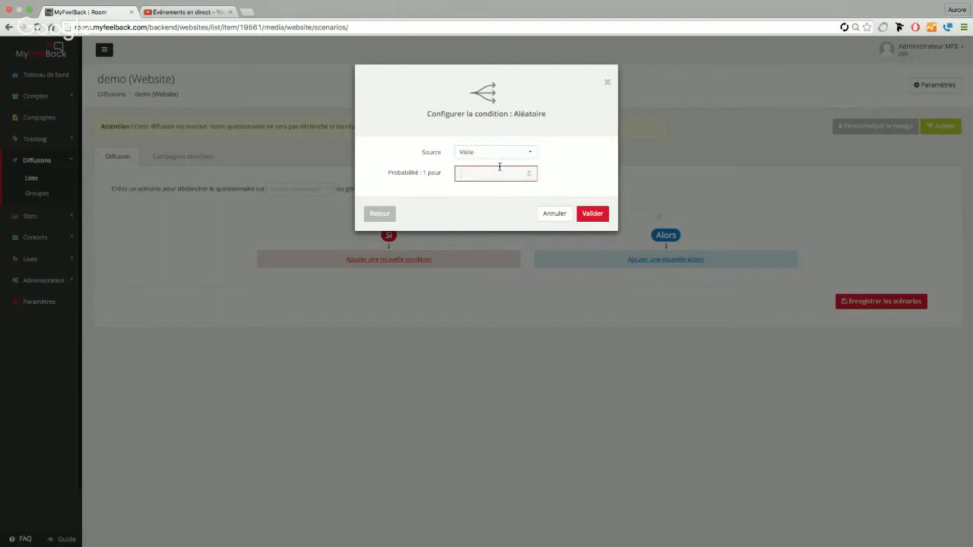
type("10")
left_click(585, 190)
left_click(598, 215)
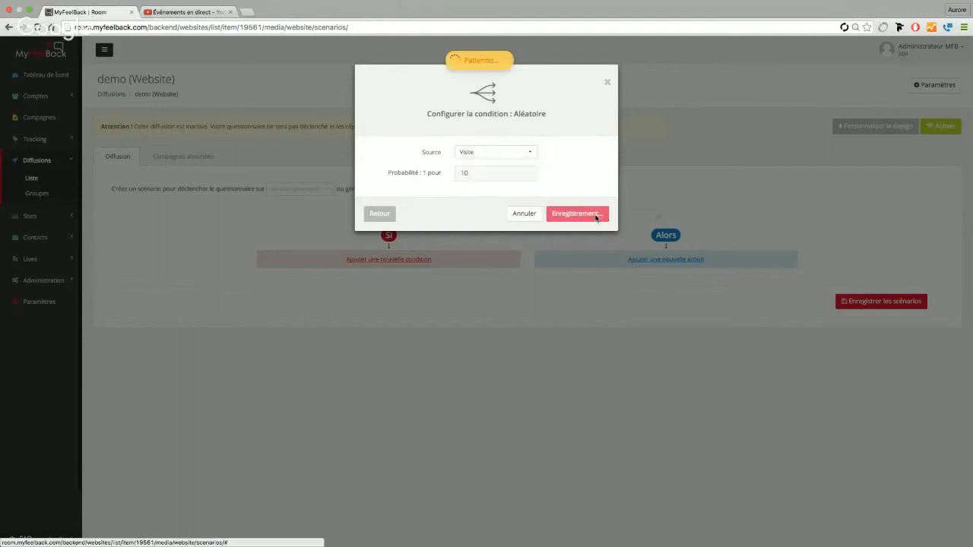
Add a Temps passé condition of 30 seconds on the page
left_click(382, 321)
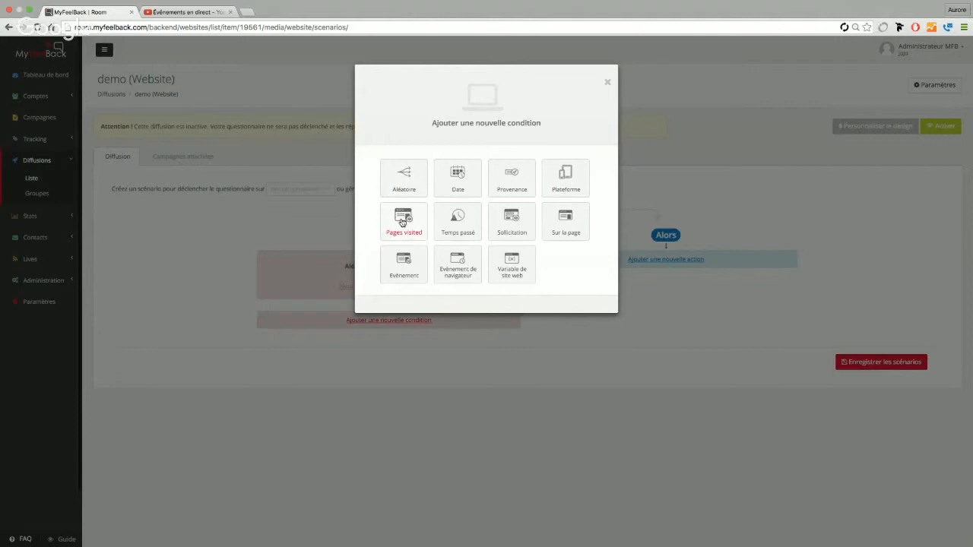
left_click(470, 235)
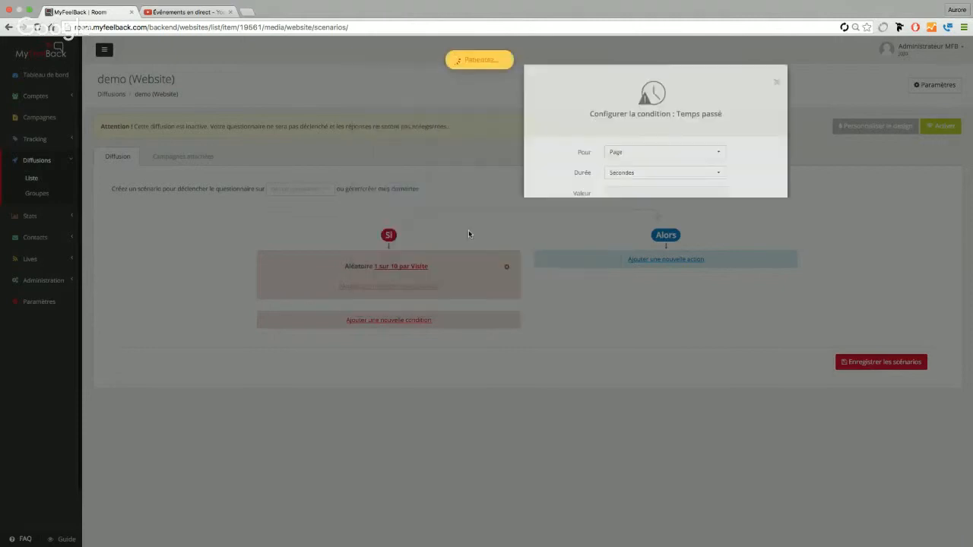
left_click(483, 192)
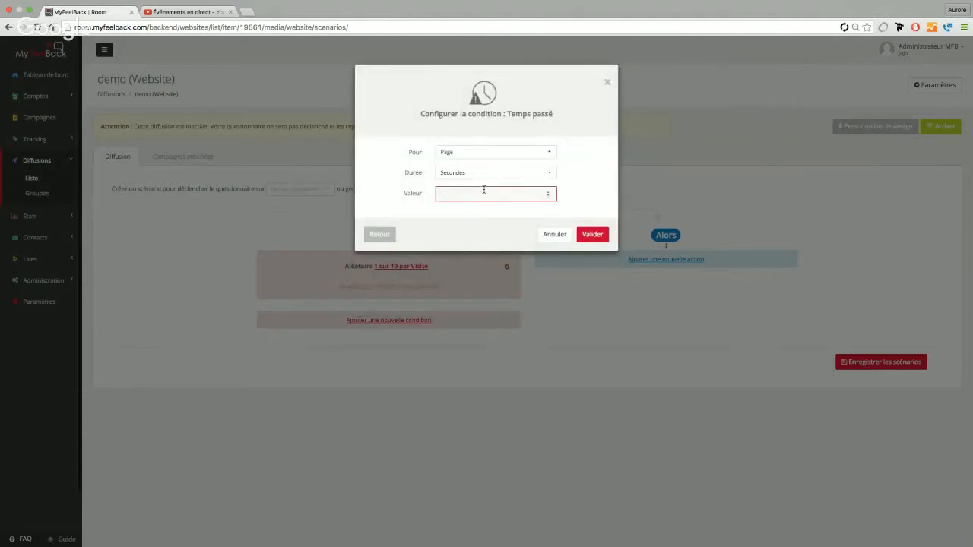
type("30")
left_click(583, 239)
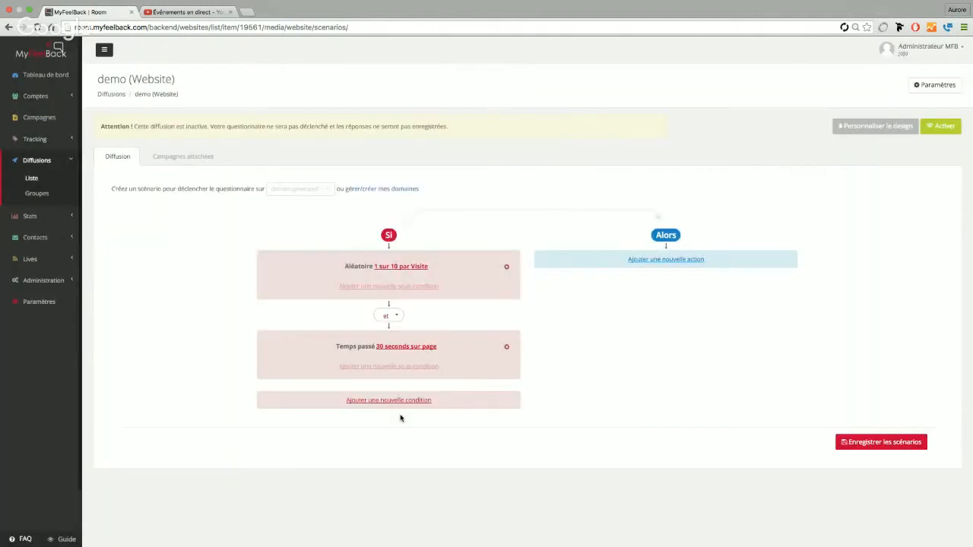
Add an Evènement de navigateur condition triggered by Intention de sortie
left_click(387, 401)
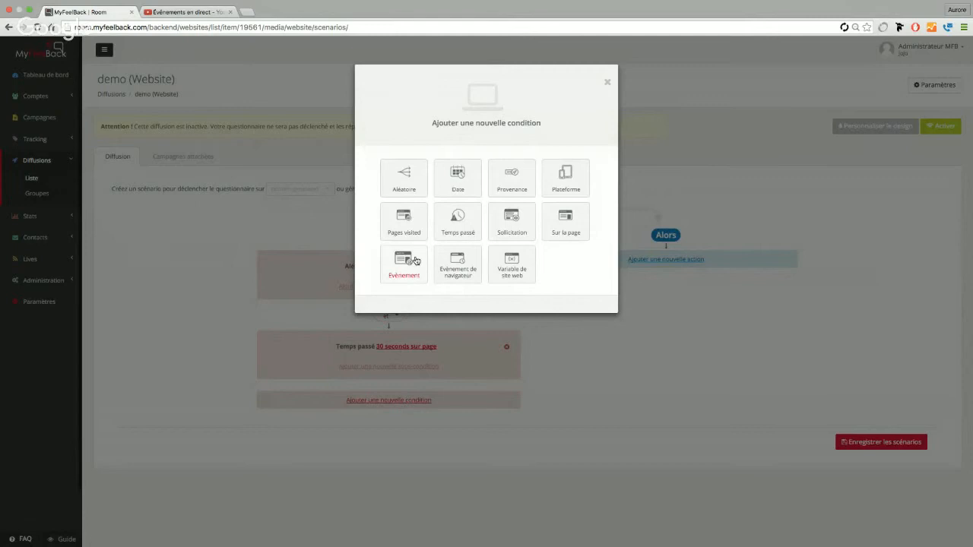
left_click(461, 258)
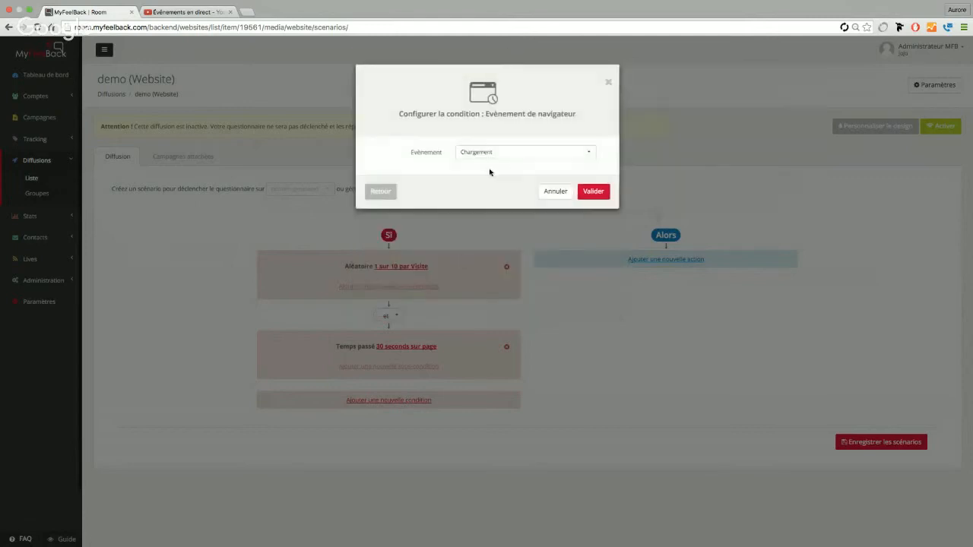
left_click(517, 154)
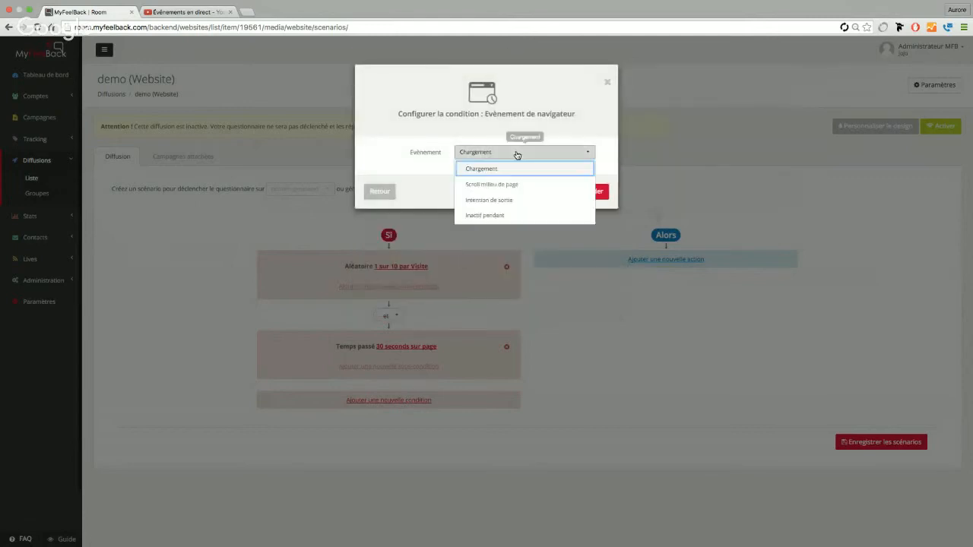
left_click(516, 200)
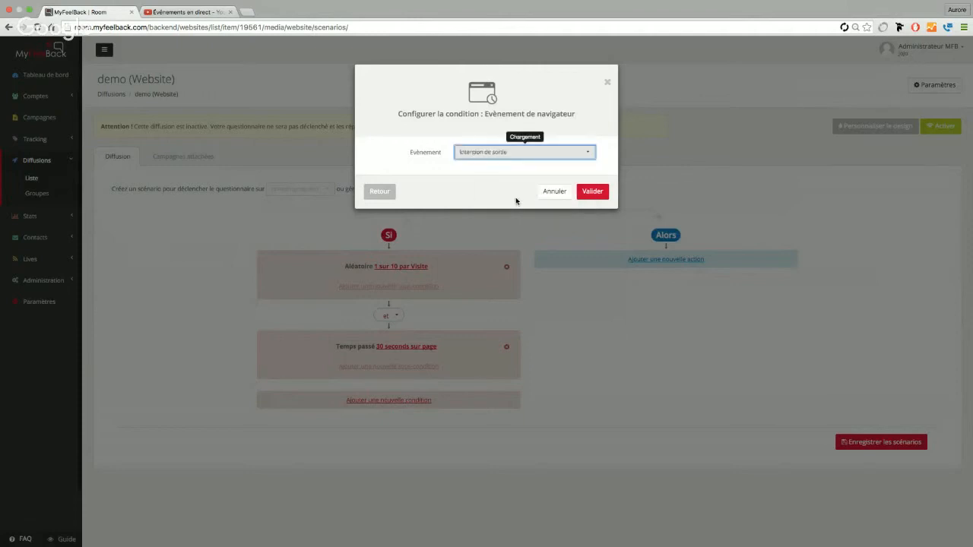
left_click(593, 196)
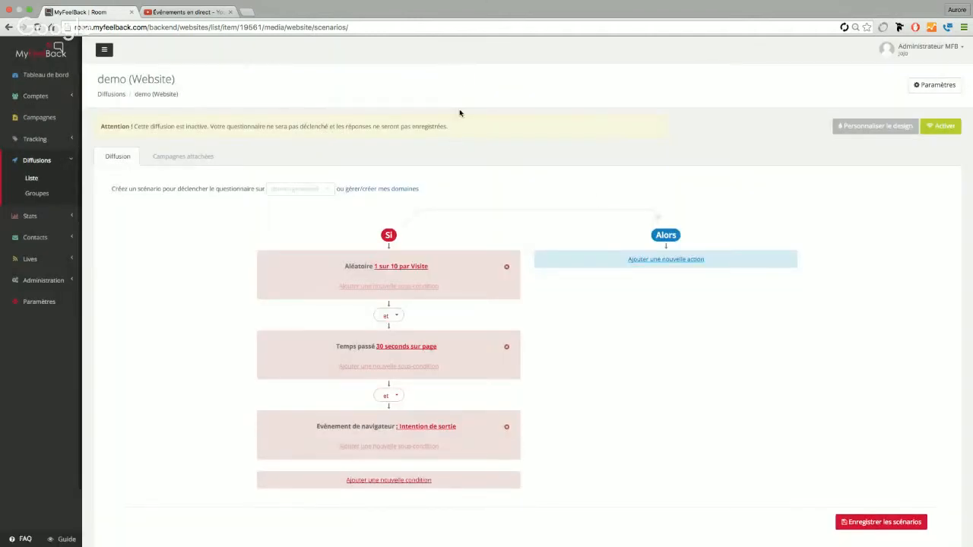
Start a new Variable de site web condition with the criterion civilite égal à mme
left_click(409, 480)
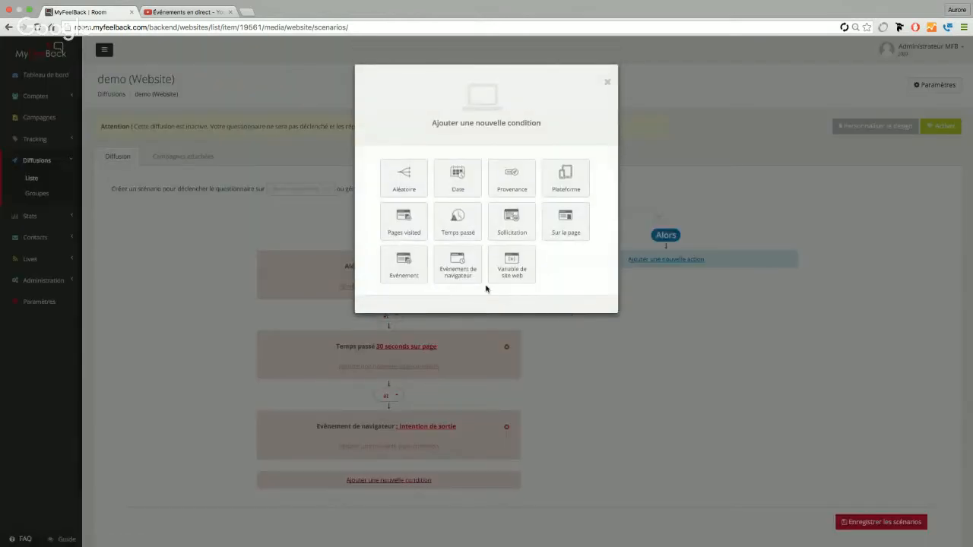
left_click(509, 270)
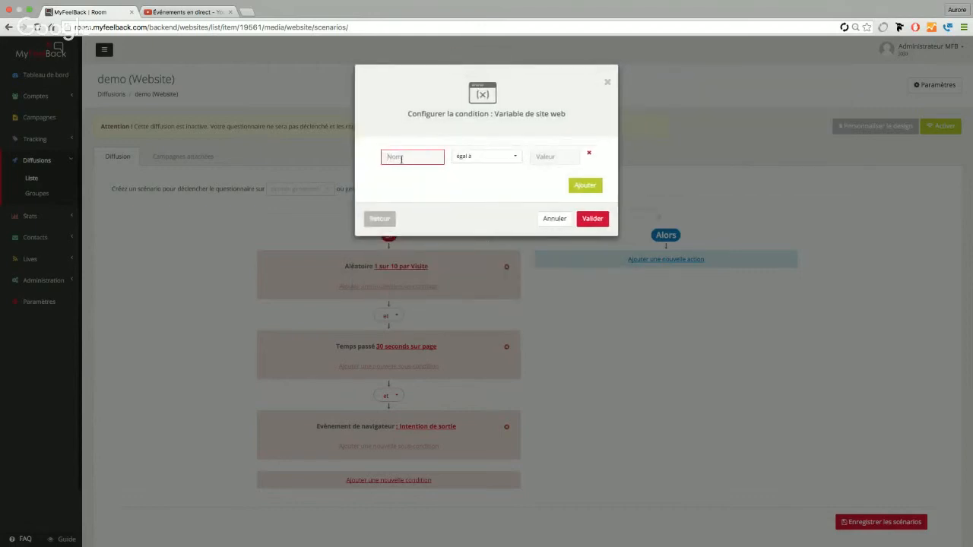
left_click(401, 159)
left_click(465, 186)
left_click(427, 157)
type("civi")
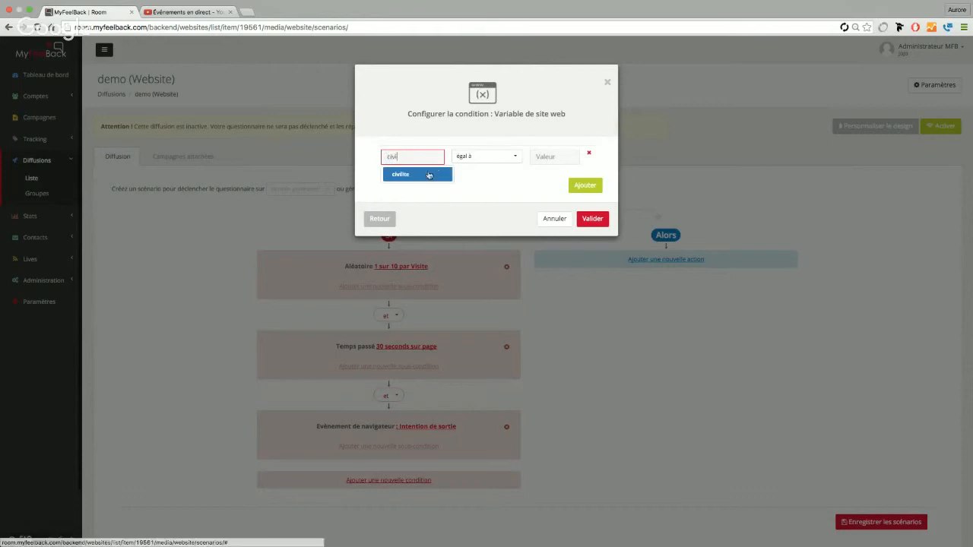
left_click(422, 174)
left_click(567, 155)
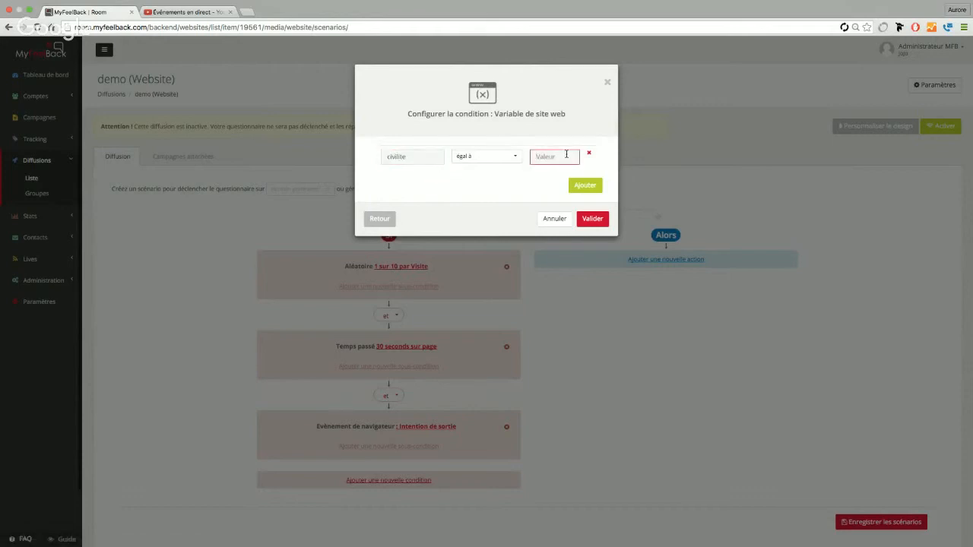
type("mme")
left_click(516, 181)
Add a second criterion, age inférieur ou égal à 30, to the website variable condition and validate it
left_click(585, 186)
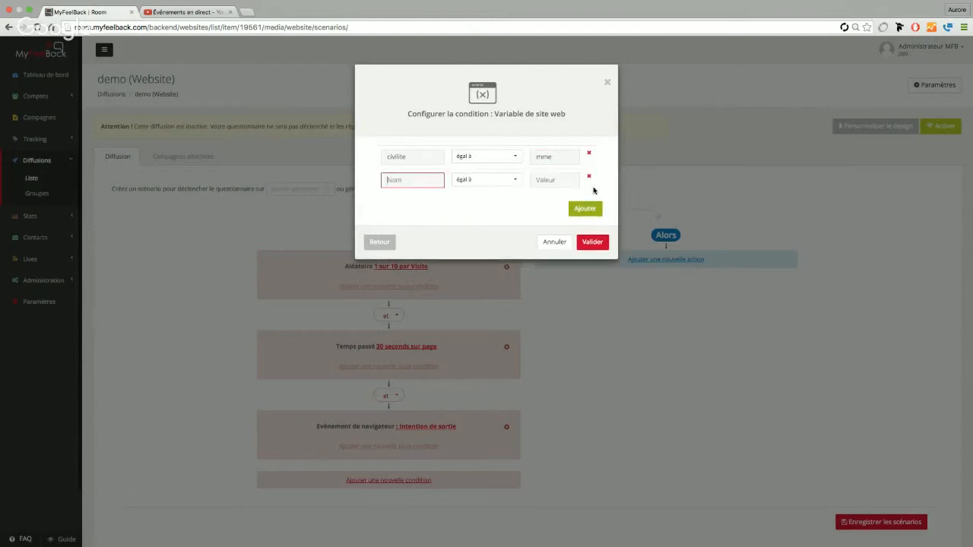
type("age")
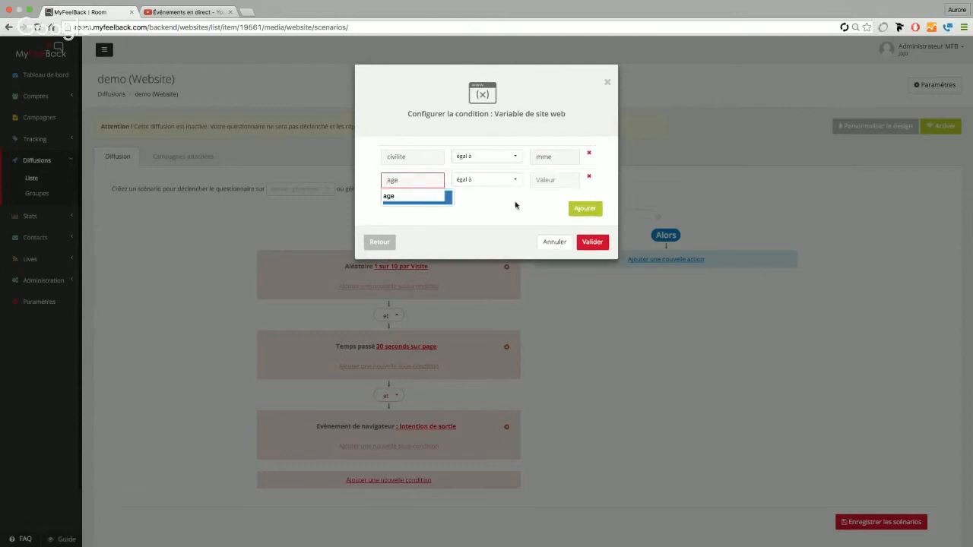
left_click(514, 205)
left_click(513, 180)
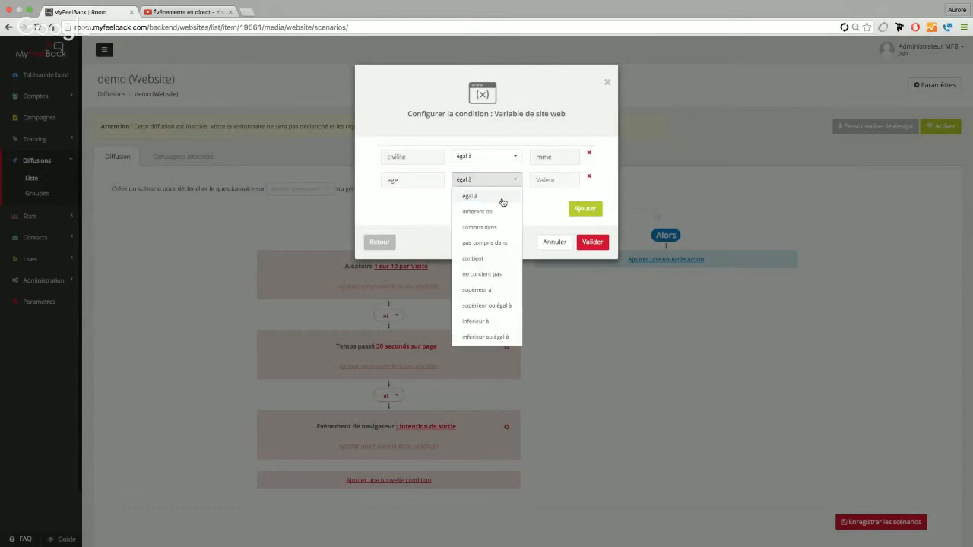
left_click(507, 333)
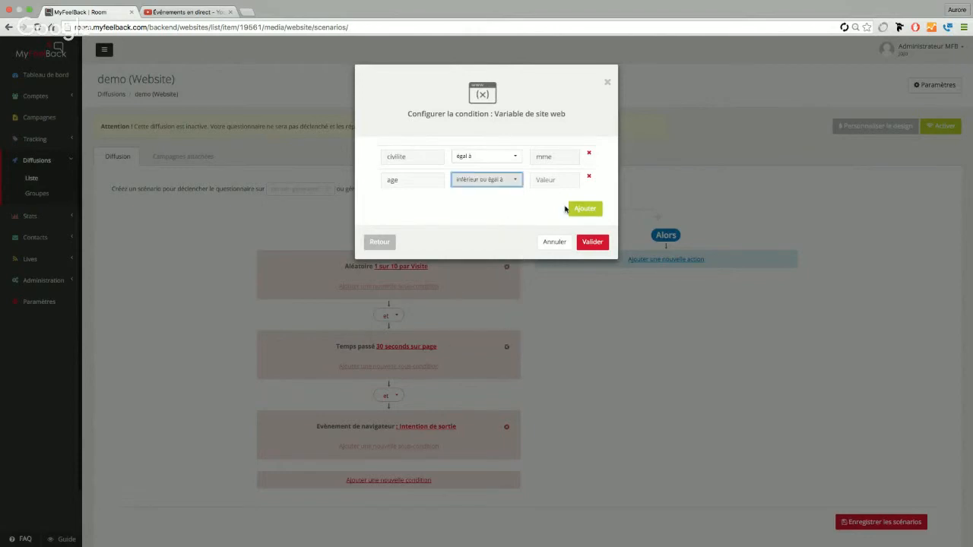
left_click(551, 181)
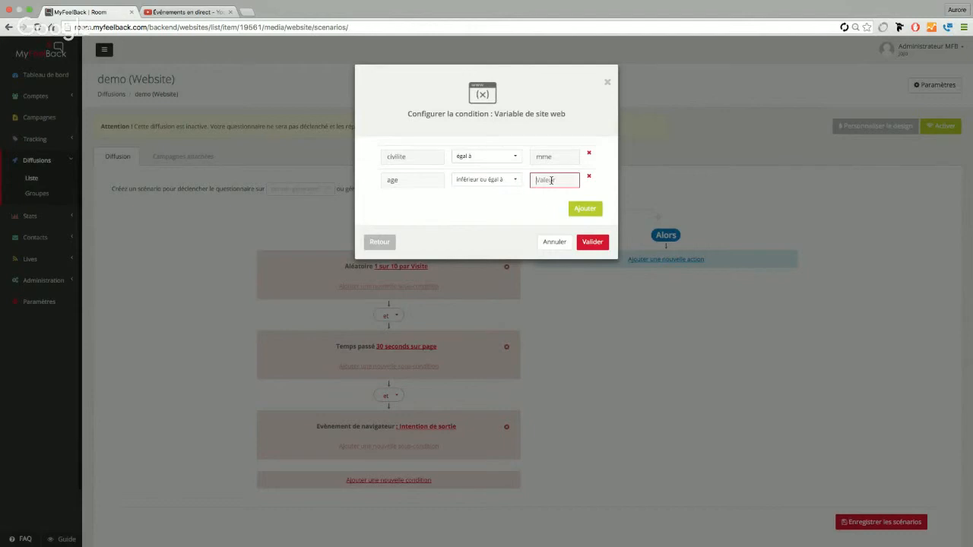
type("30")
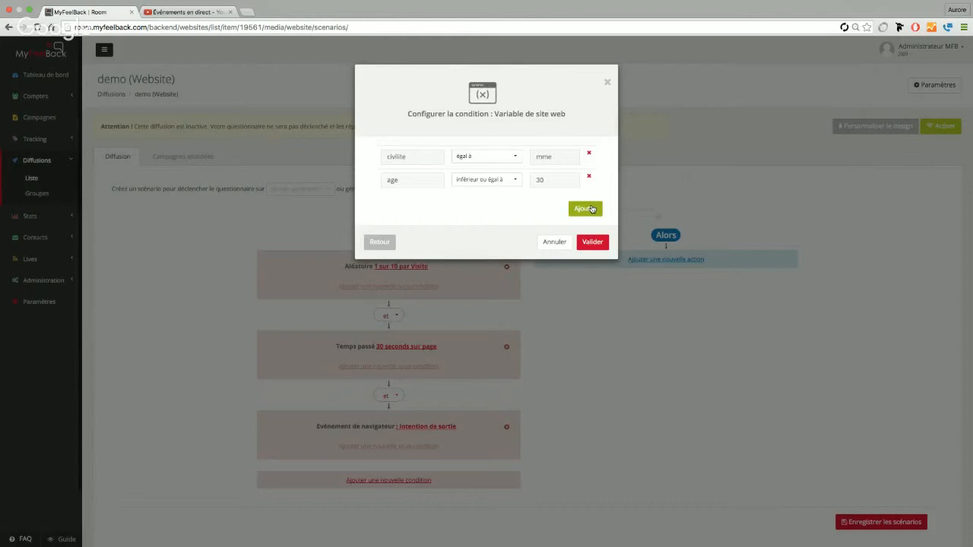
left_click(593, 242)
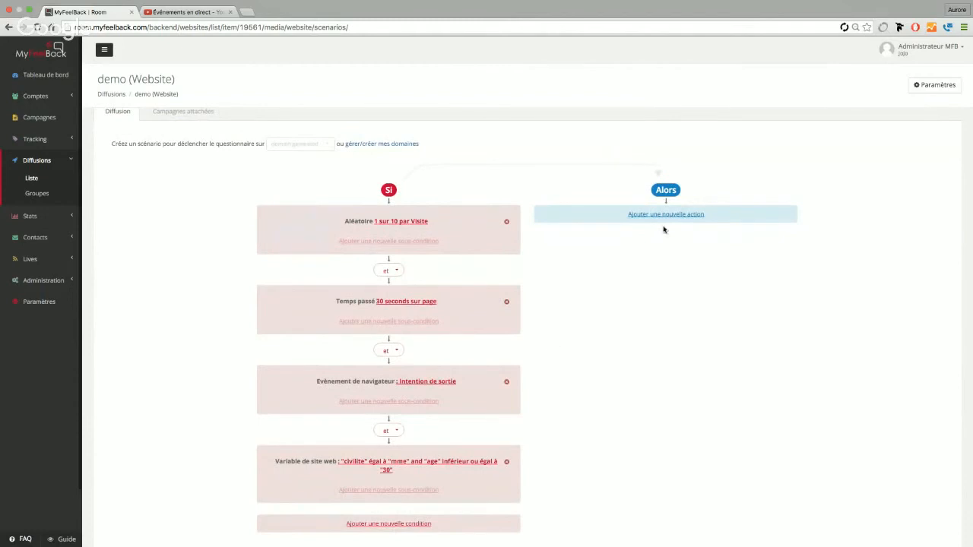
Open the questionnaire display options for a new action in the scenario's Alors branch
left_click(664, 213)
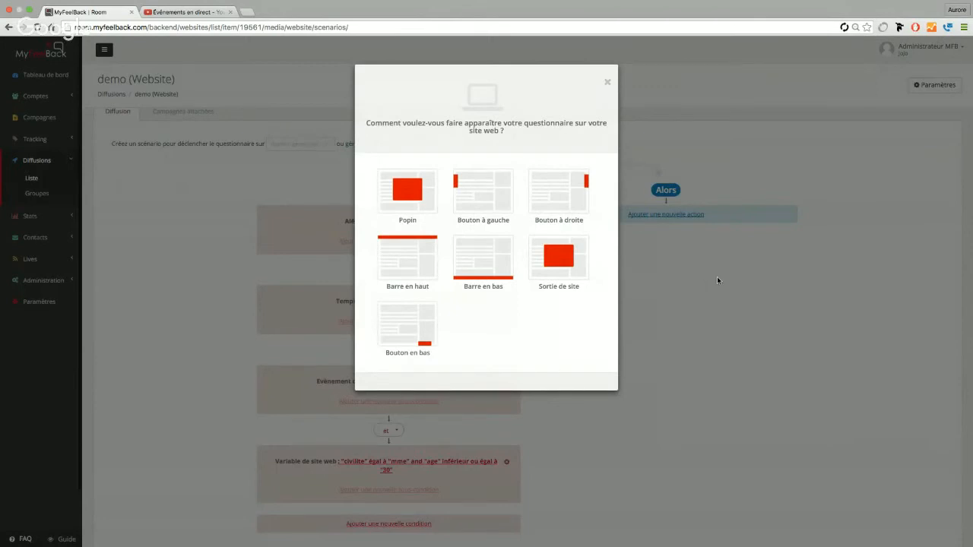
Switch to the Webinar-13-MyFeelBack presentation in Aperçu, go to the closing Merci slide and show it in full-screen mode
key("ctrl+Left")
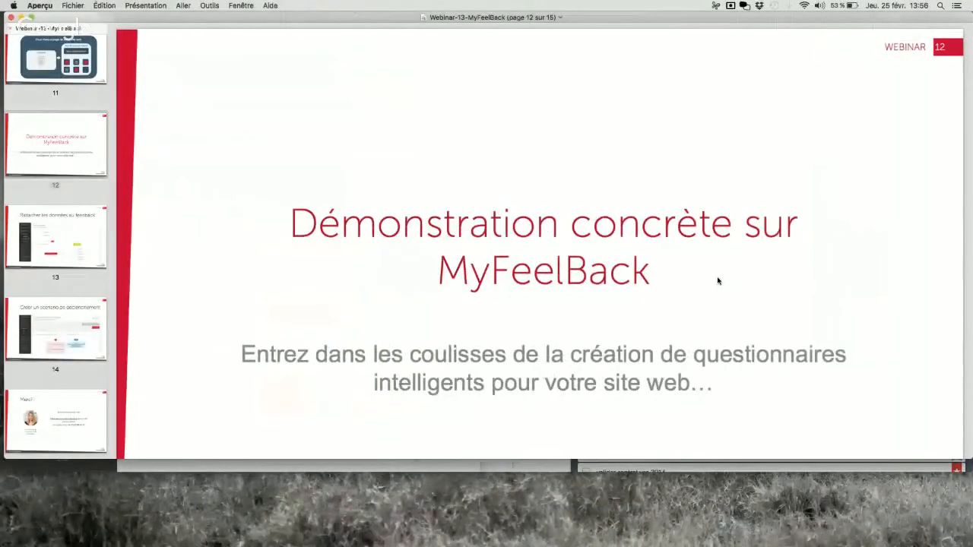
left_click(89, 241)
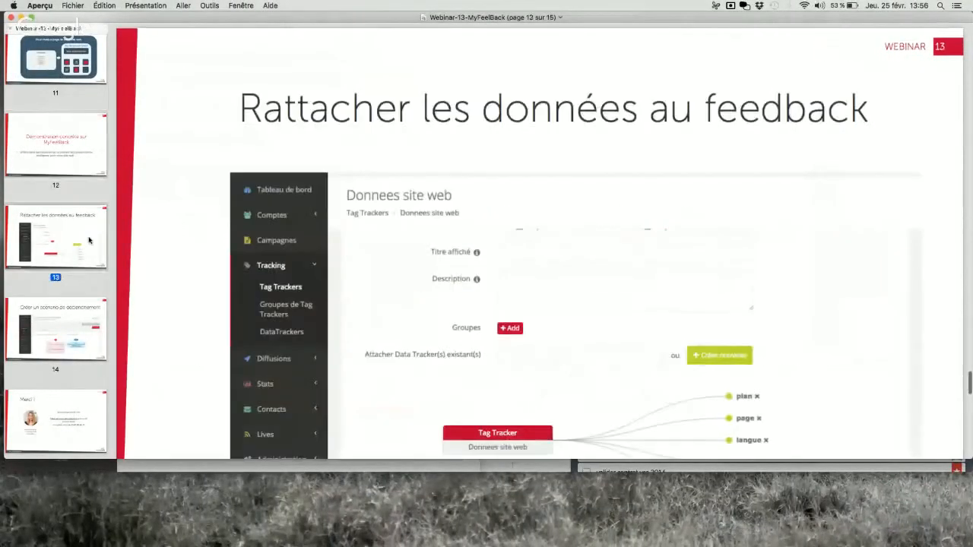
left_click(76, 338)
left_click(70, 418)
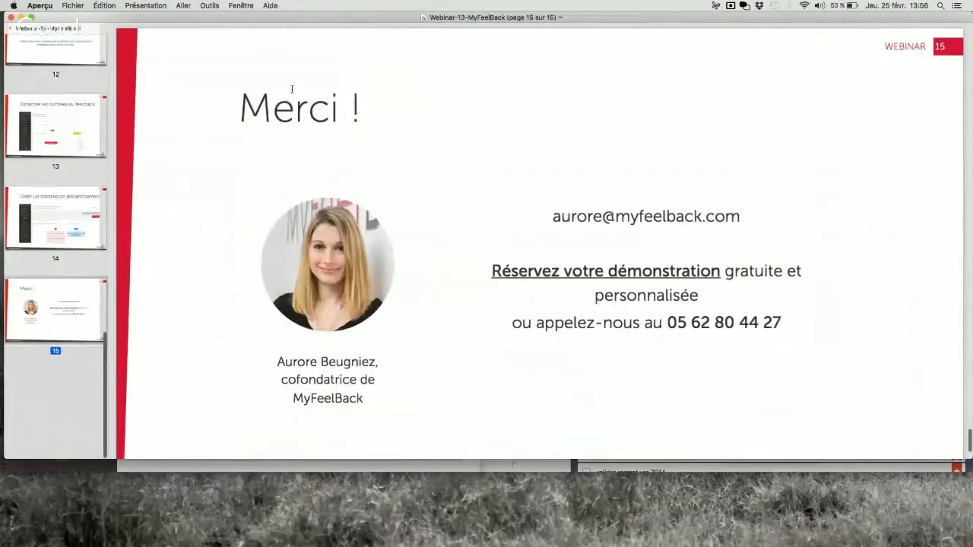
left_click(135, 5)
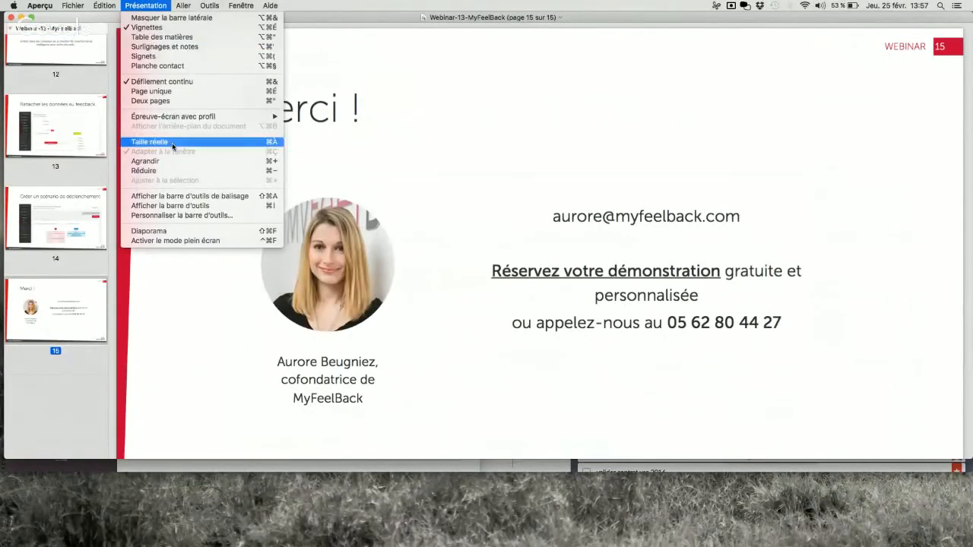
mouse_move(180, 116)
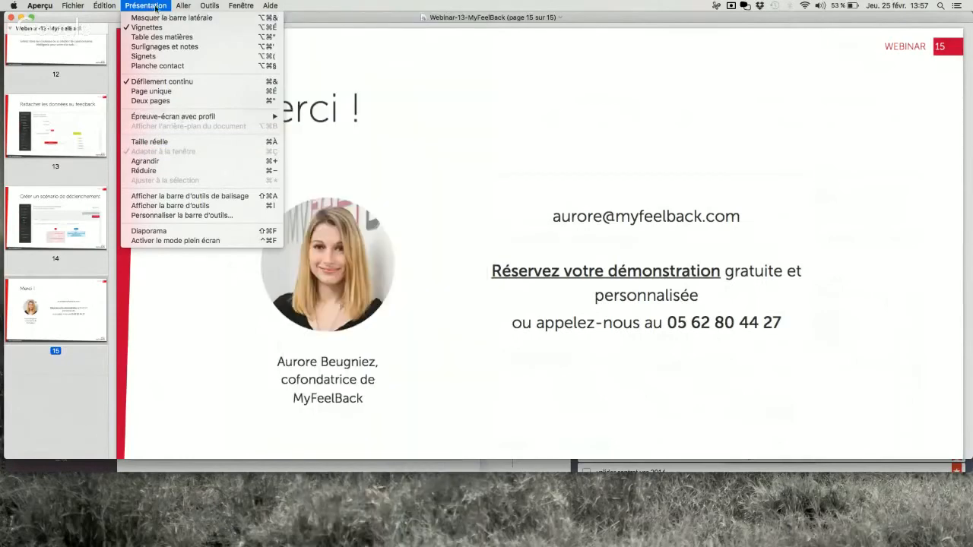
left_click(181, 240)
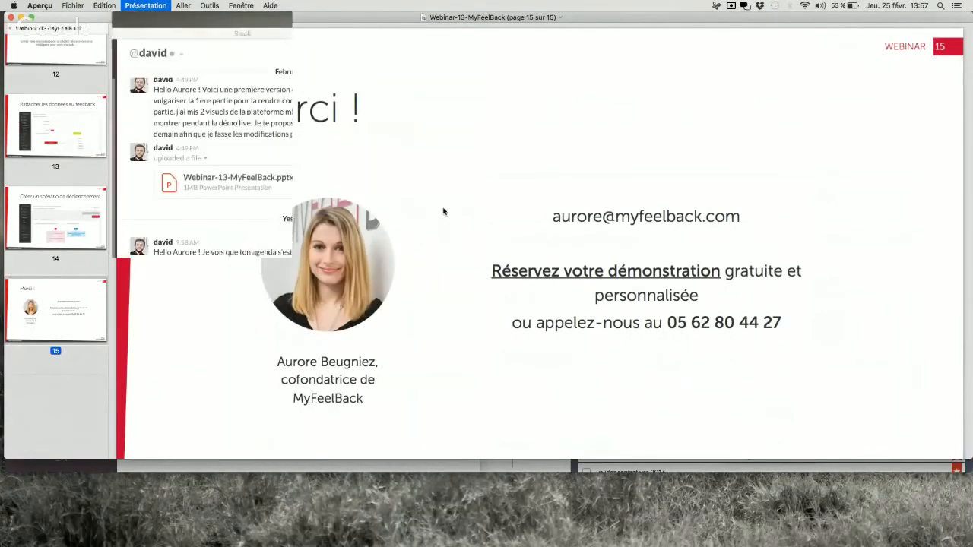